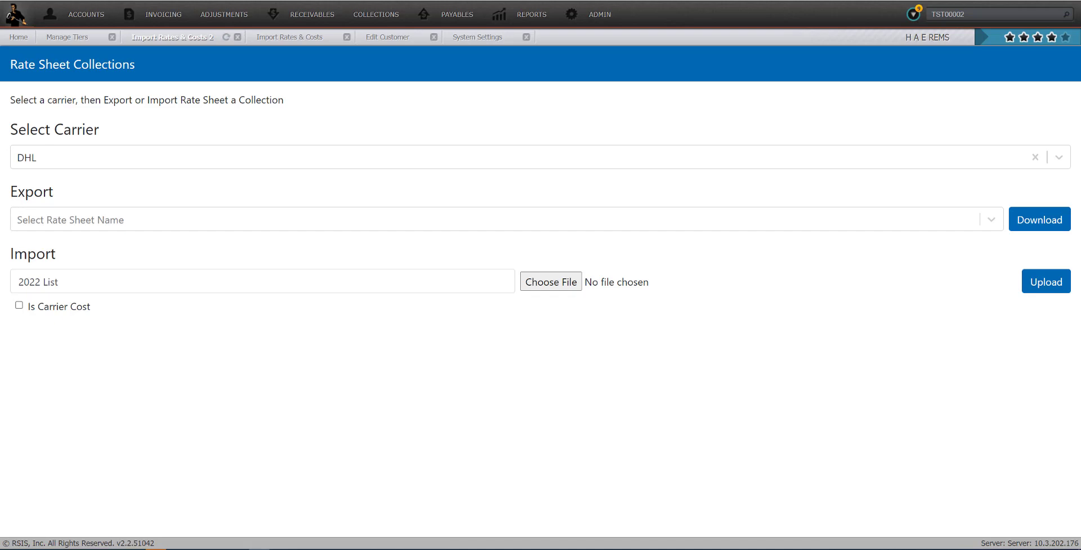
- Switch to the 2022 DHL List Rates spreadsheet in Excel and examine the first section's service name and zone headers
drag(0, 141, 364, 118)
double_click(364, 119)
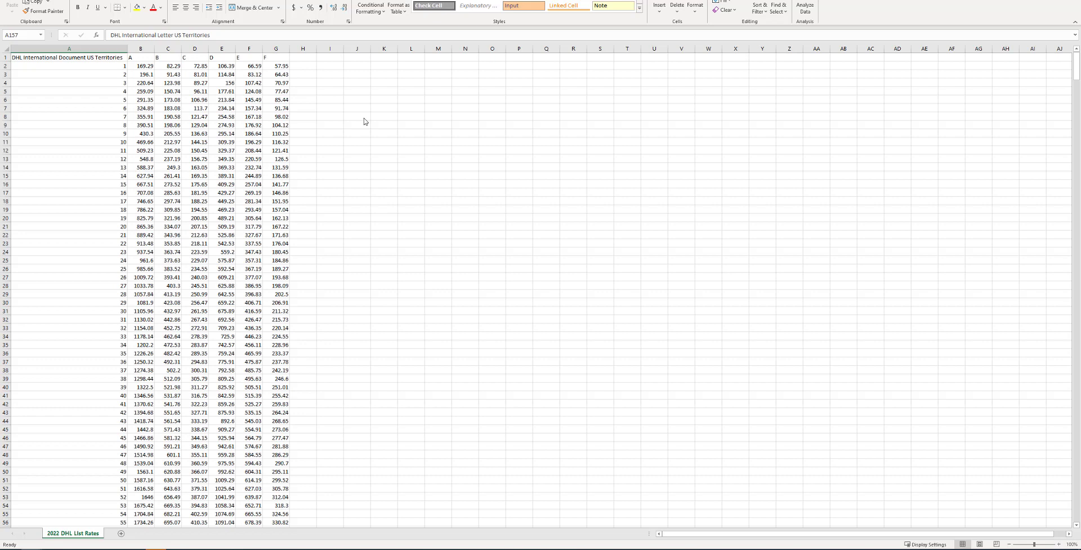
click(63, 58)
drag(135, 57, 304, 58)
click(272, 56)
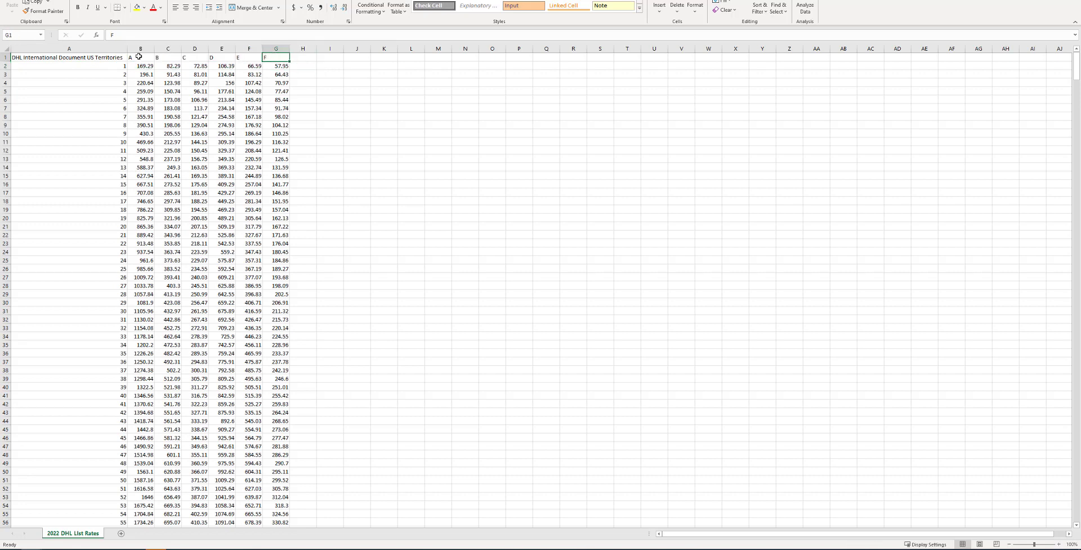
drag(138, 56, 275, 57)
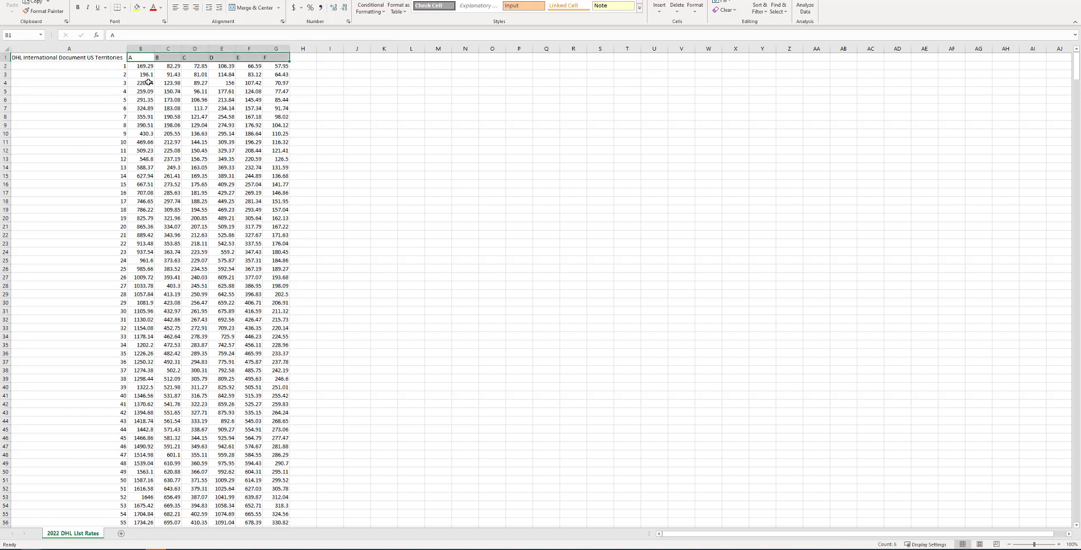
- Examine rows 152 to 155 ending the Document section and the DHL International Letter US Territories section with its single 0.62 weight row
scroll(115, 169, down, 18)
scroll(109, 233, down, 20)
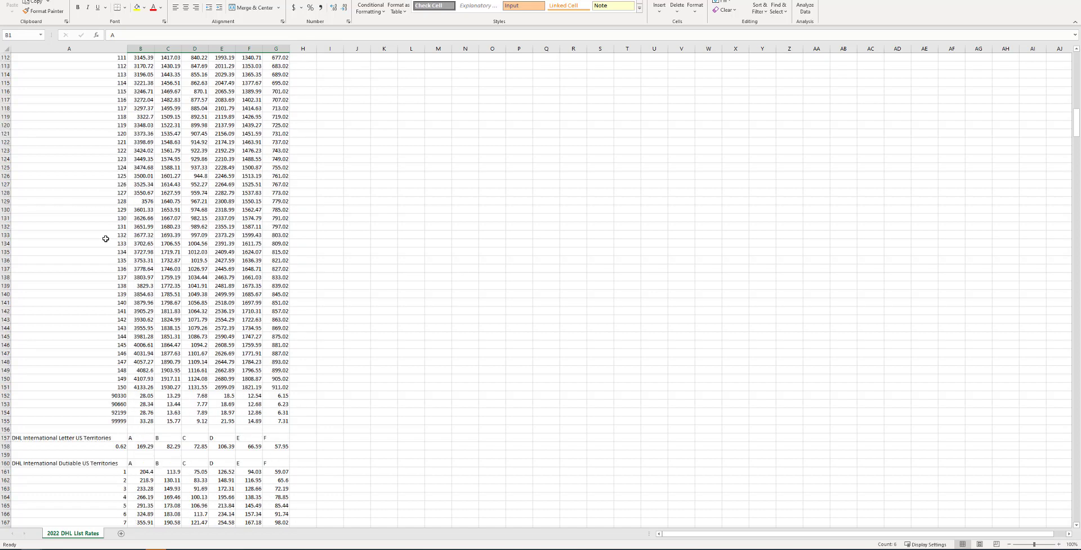
drag(106, 290, 281, 318)
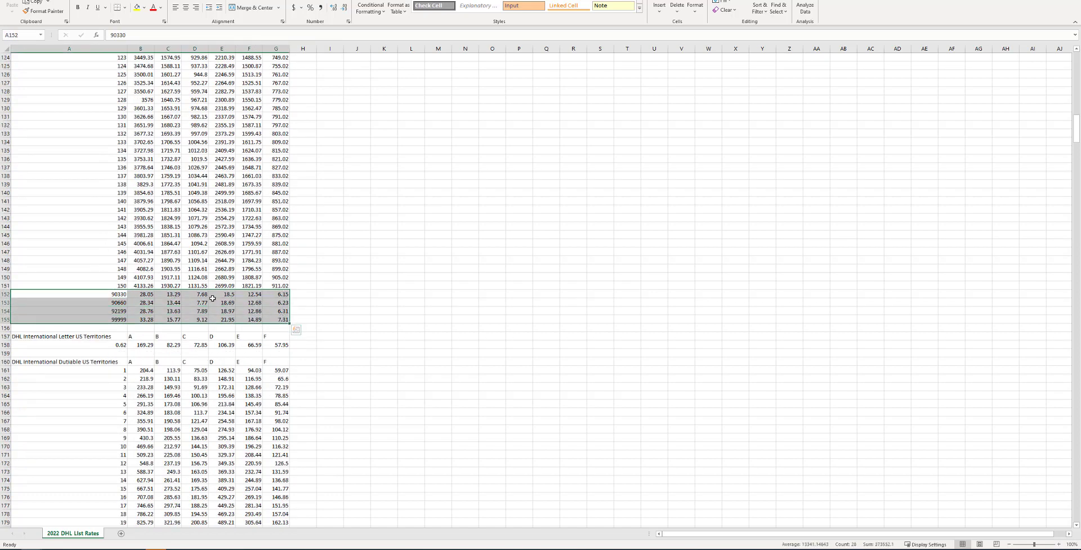
click(94, 328)
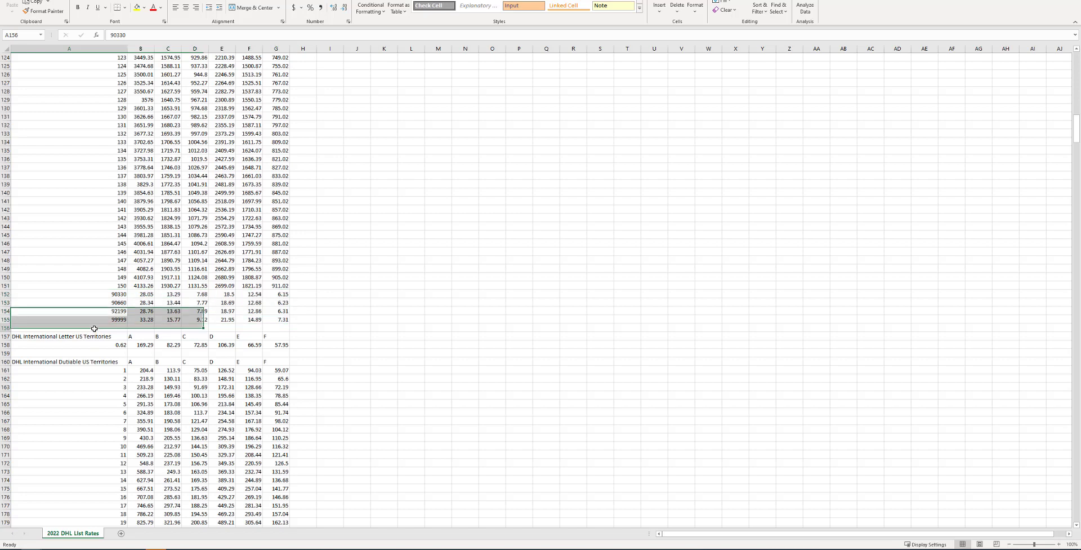
click(26, 336)
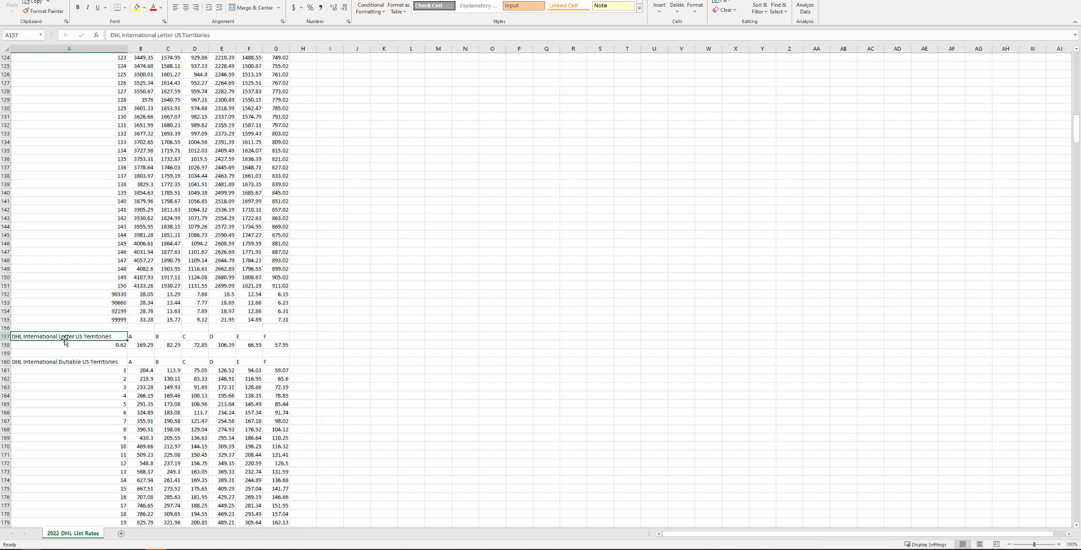
drag(104, 344, 267, 346)
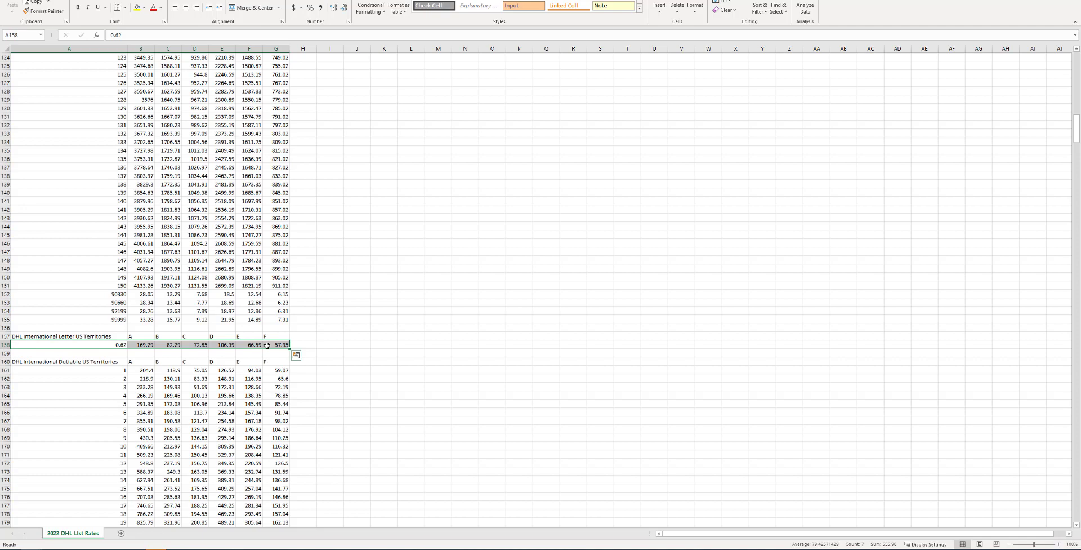
click(69, 363)
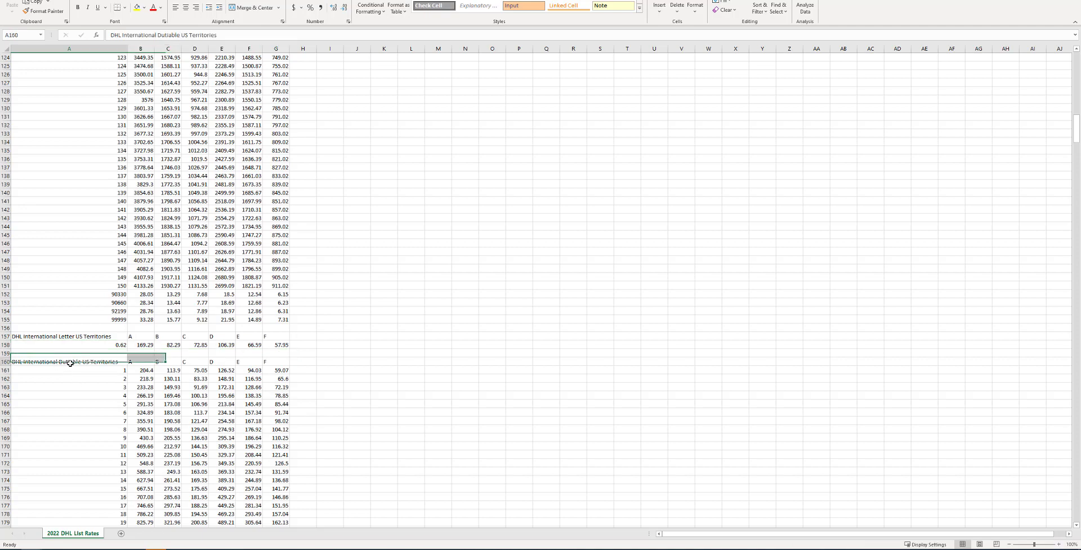
- Look through the DHL International Dutiable US Territories rates and the International Letter and Document sections below, returning to the sheet's start
scroll(84, 385, down, 20)
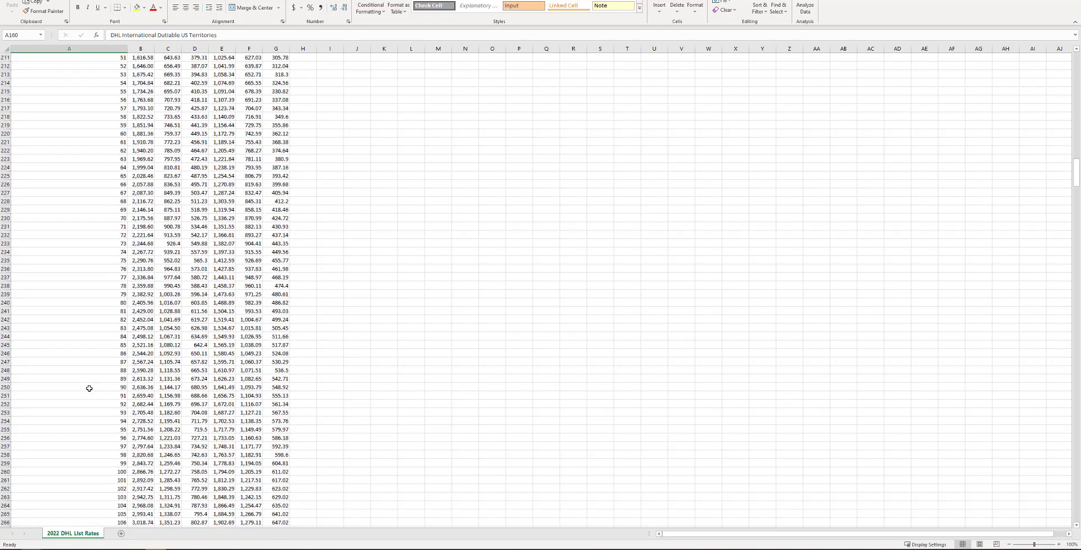
scroll(89, 388, down, 20)
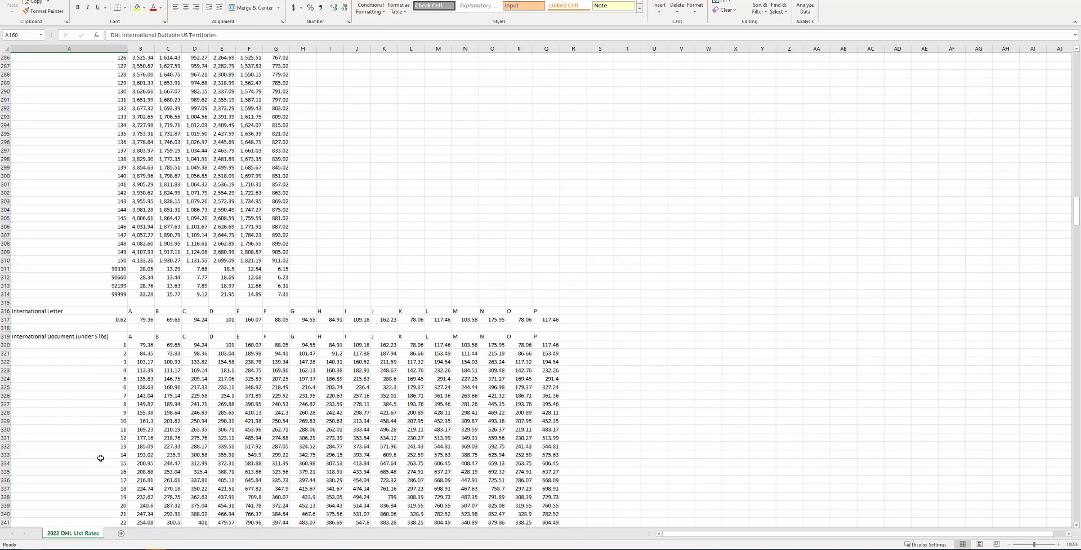
scroll(70, 450, up, 20)
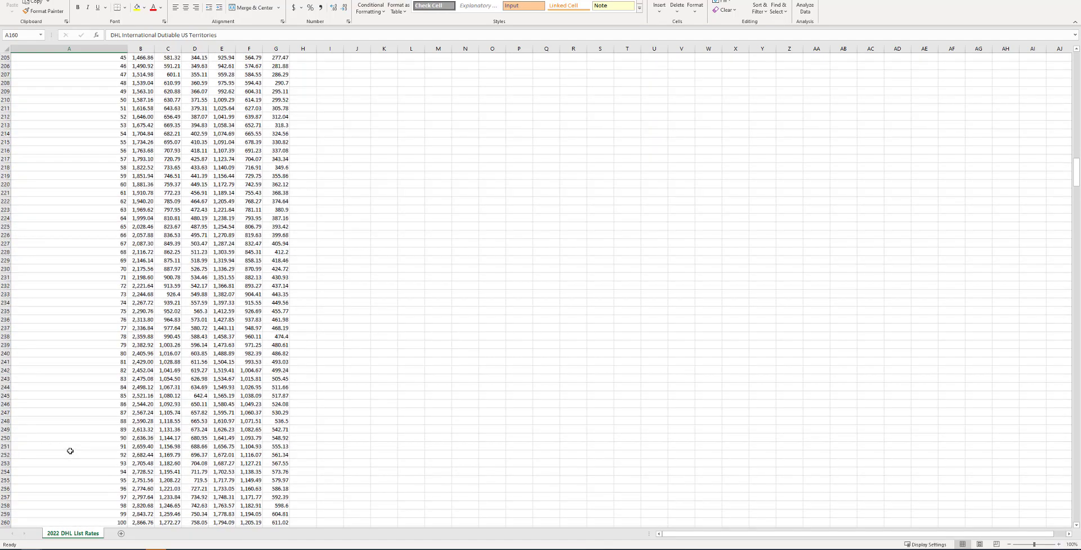
scroll(69, 450, up, 20)
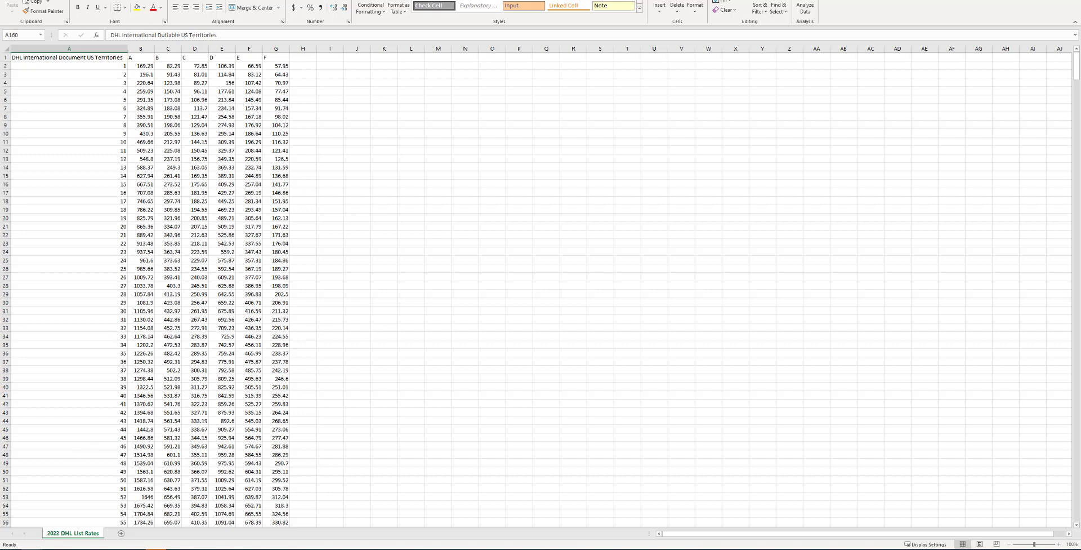
- Switch back to the Rate Sheet Collections page and select DHL as the carrier
key(alt+Tab)
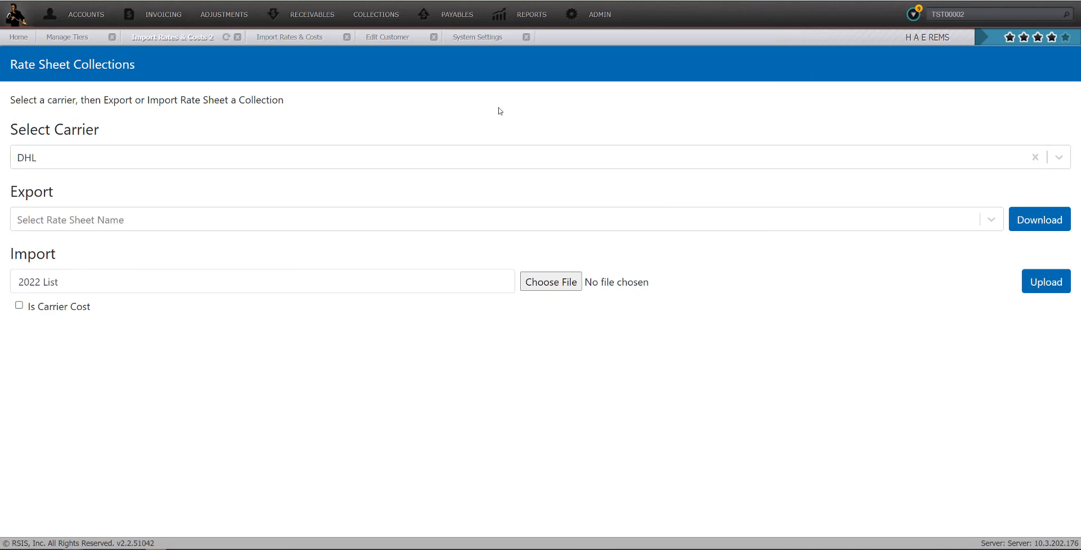
click(601, 23)
click(78, 284)
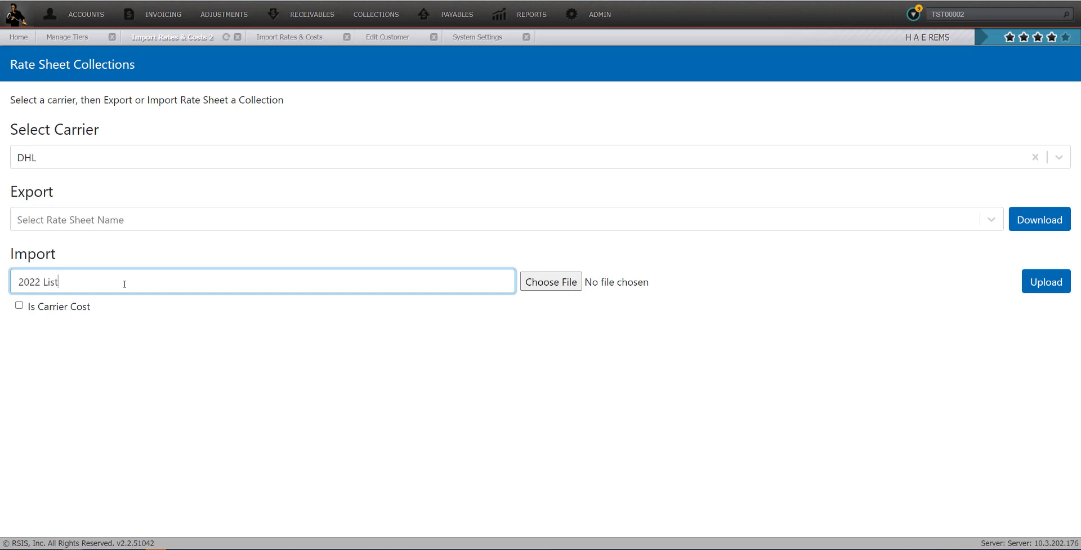
click(42, 155)
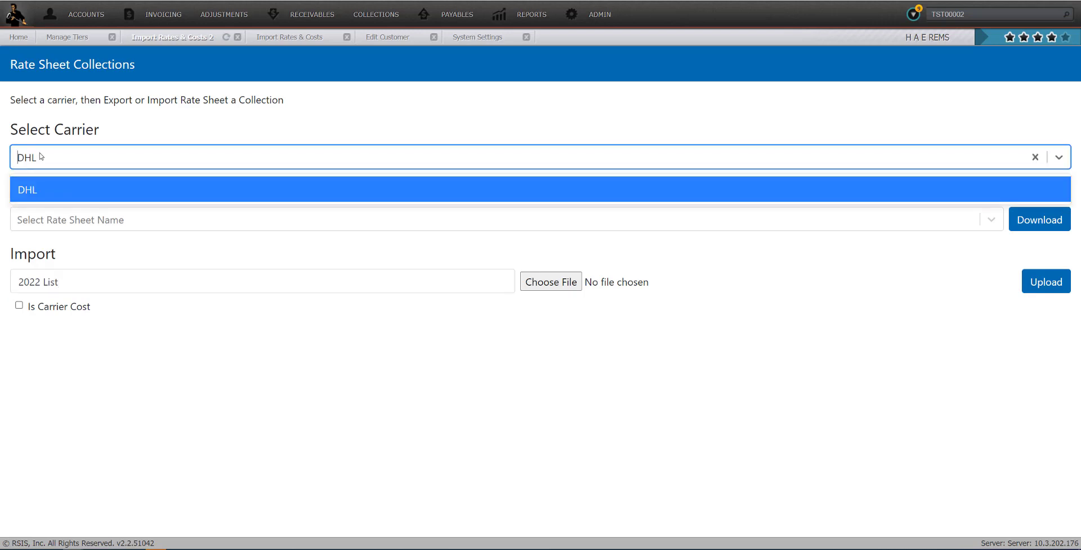
click(40, 189)
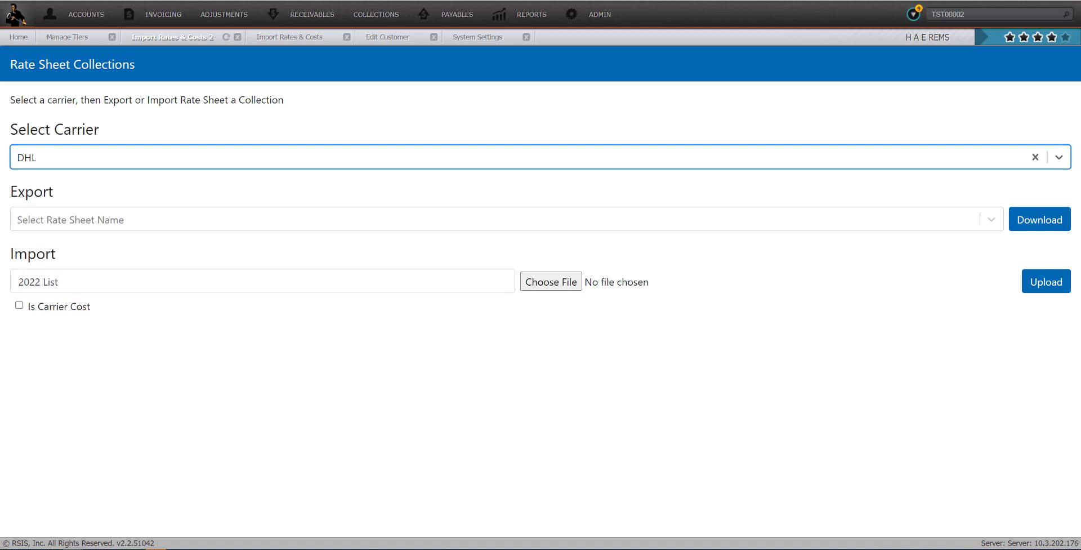
drag(0, 87, 468, 90)
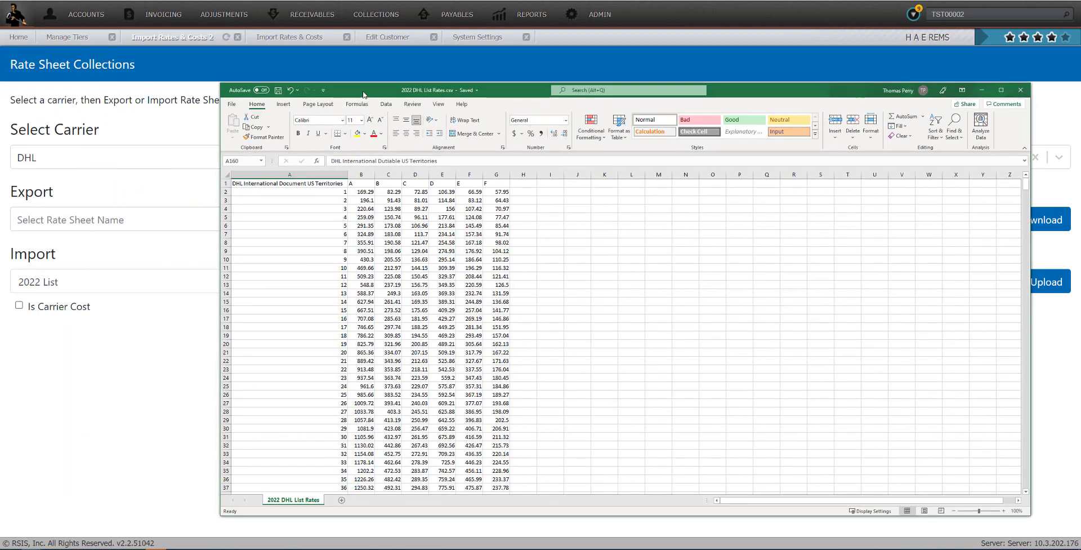
drag(360, 91, 0, 103)
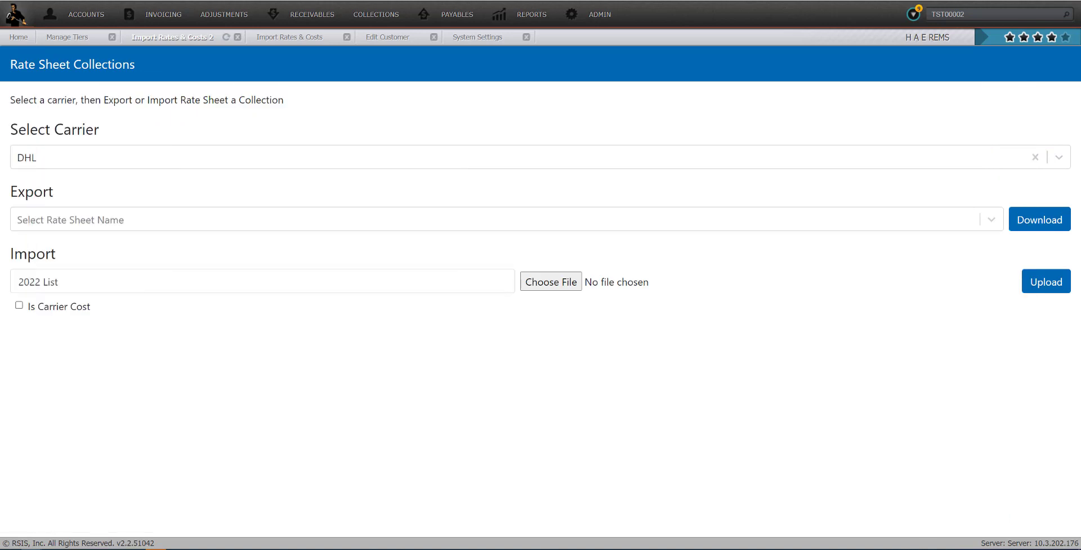
- Try the import names 2022 COST ABC and 2022 COST DEF, and restore the name to 2022 List
click(90, 282)
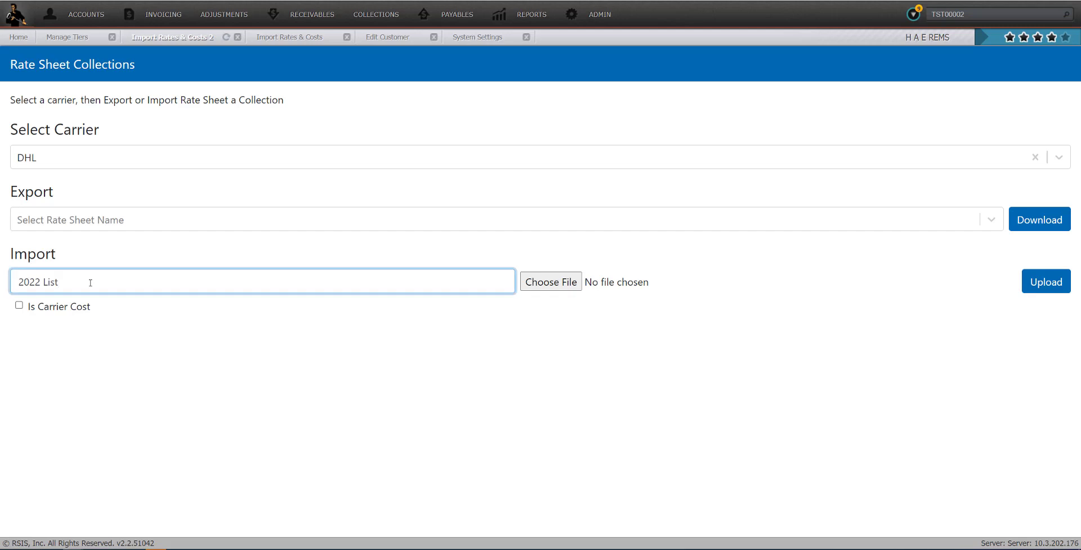
key(BackSpace)
key(BackSpace)
key(BackSpace)
key(BackSpace)
text(COST ABC)
key(BackSpace)
key(BackSpace)
key(BackSpace)
text(DEB)
key(BackSpace)
text(F)
key(BackSpace)
key(BackSpace)
key(BackSpace)
key(BackSpace)
key(BackSpace)
key(BackSpace)
key(BackSpace)
key(BackSpace)
text(List)
- Choose 2022 DHL LIst Rates.csv from the Rates folder on the C: drive as the import file and upload it
click(544, 284)
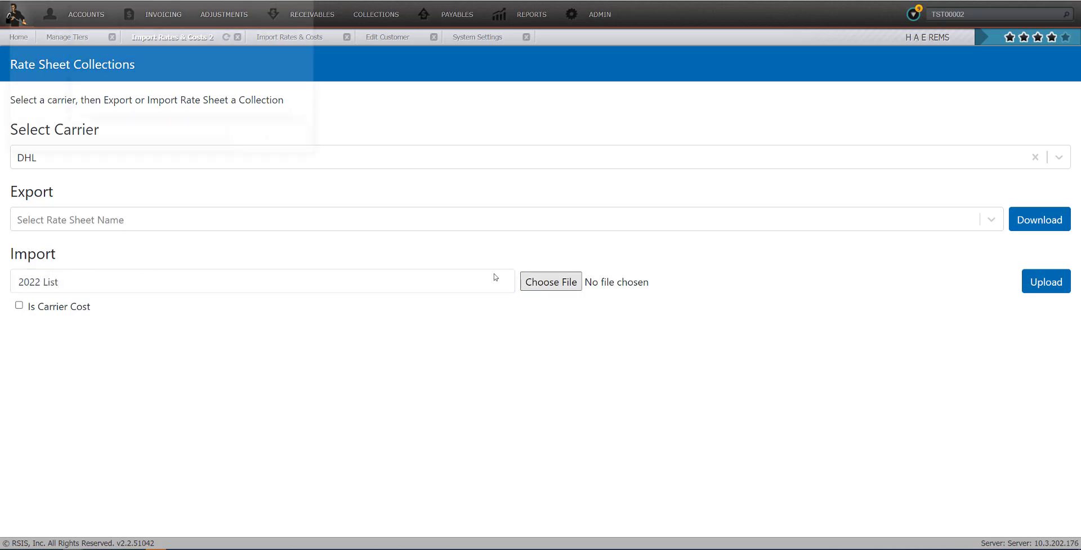
click(32, 104)
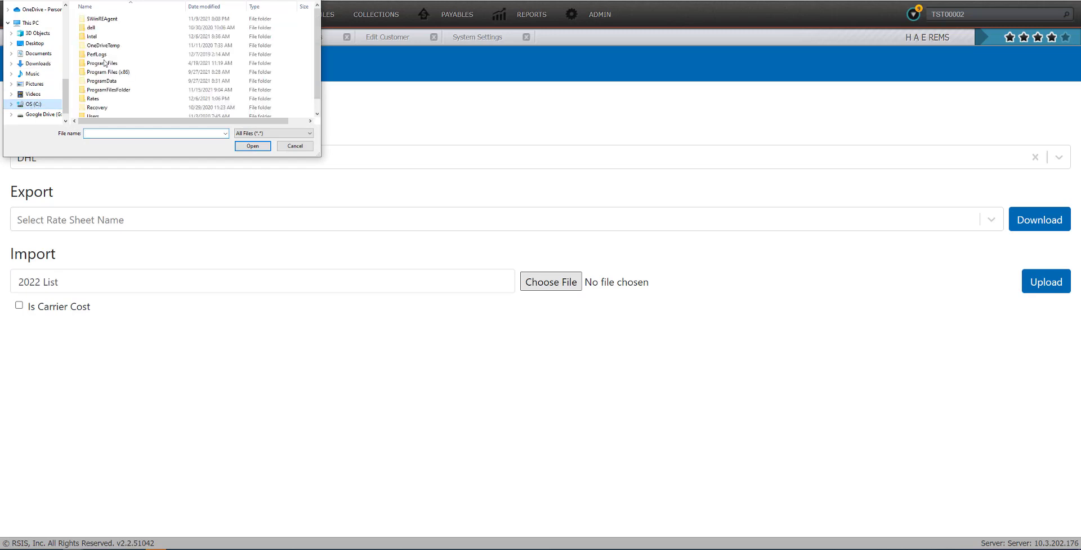
double_click(94, 86)
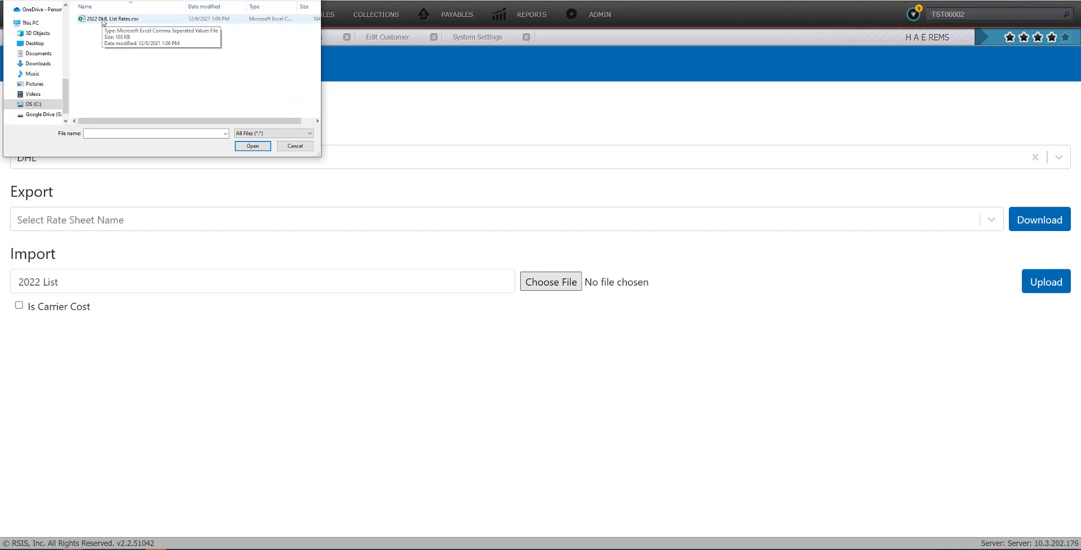
click(103, 21)
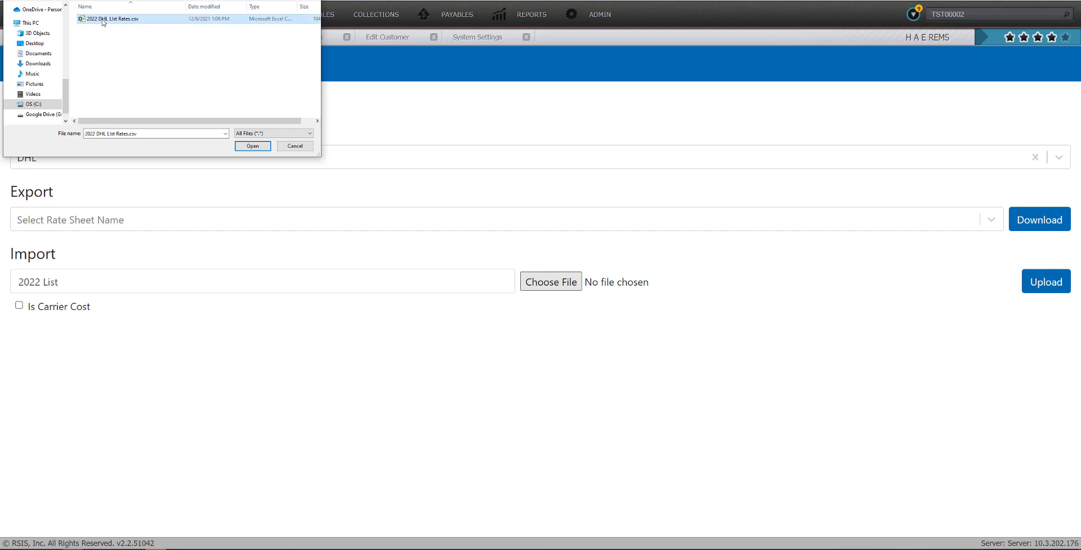
click(243, 149)
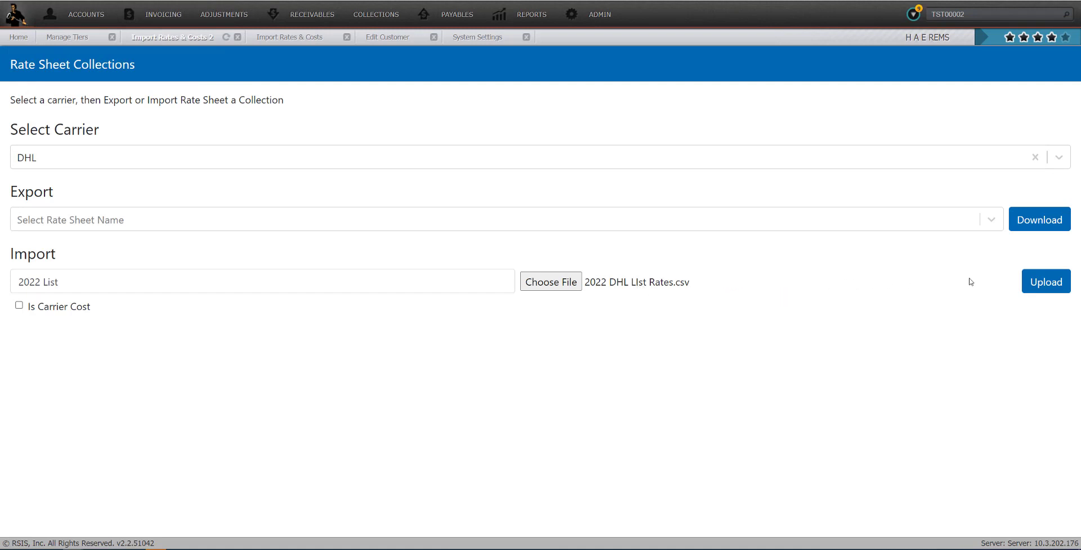
click(1044, 286)
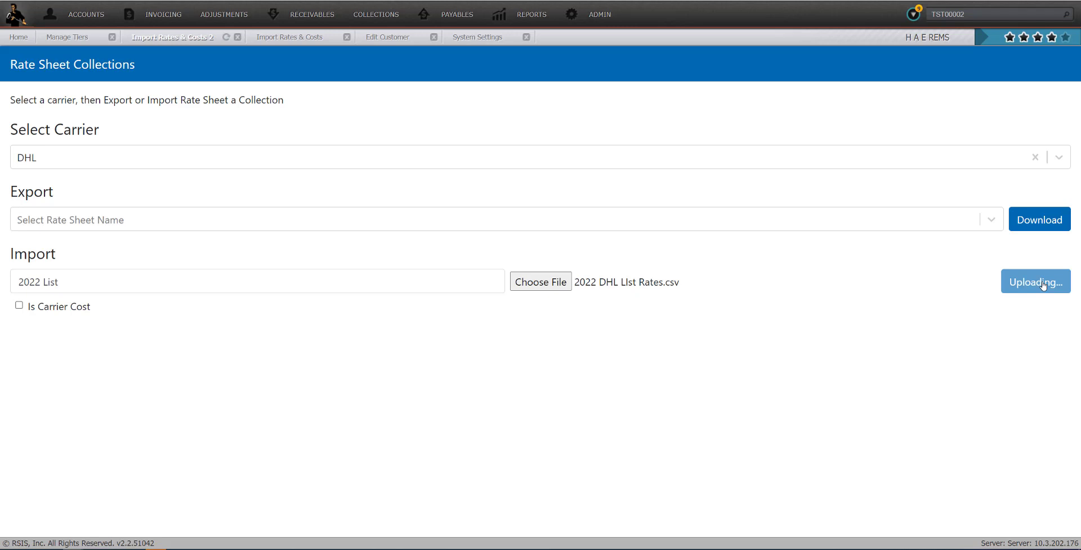